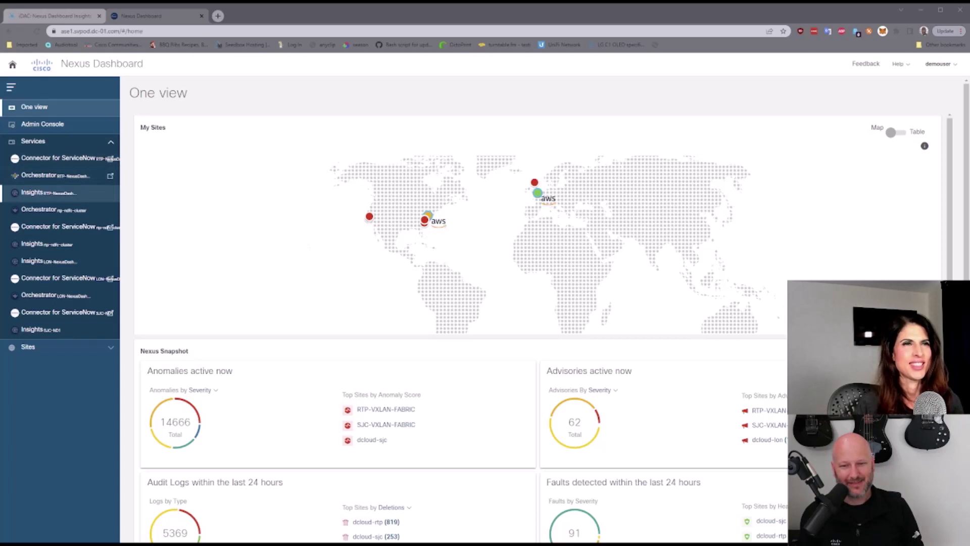
- Open the dCloud-LON Insights overview showing 3090 critical and 1877 major alerts, and expand Analyze Alerts
left_click(38, 194)
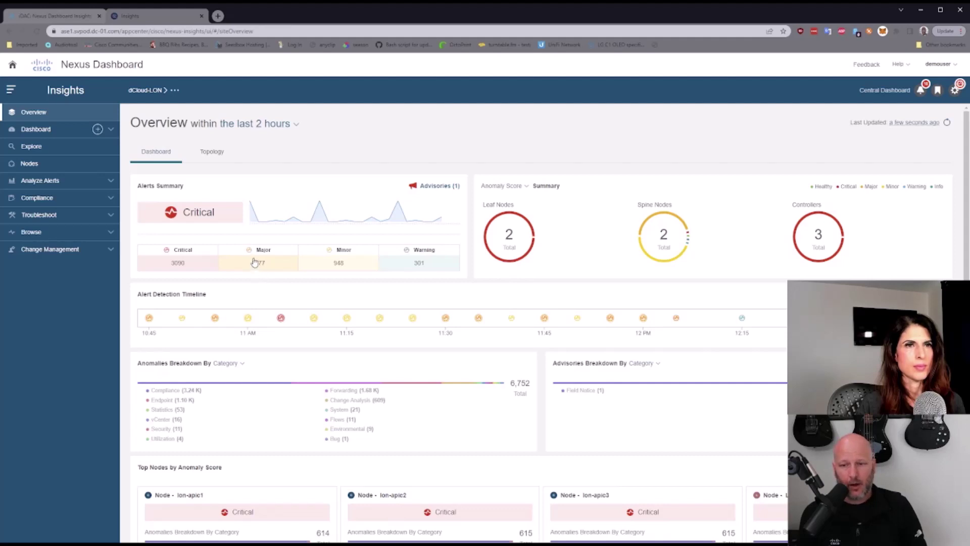
left_click(83, 181)
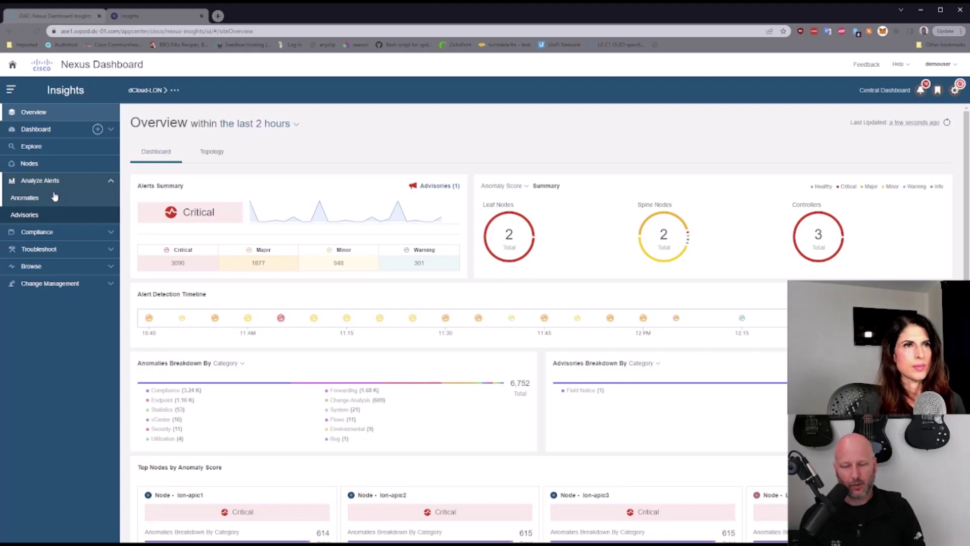
- List the 6874 anomalies from the last 2 hours, led by Configuration Compliance Violated (2927)
left_click(56, 199)
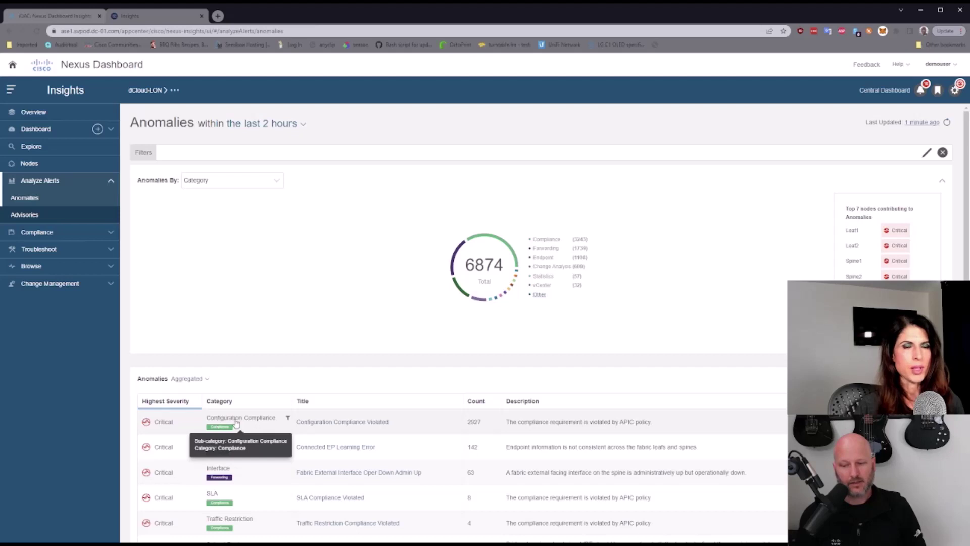
left_click(112, 233)
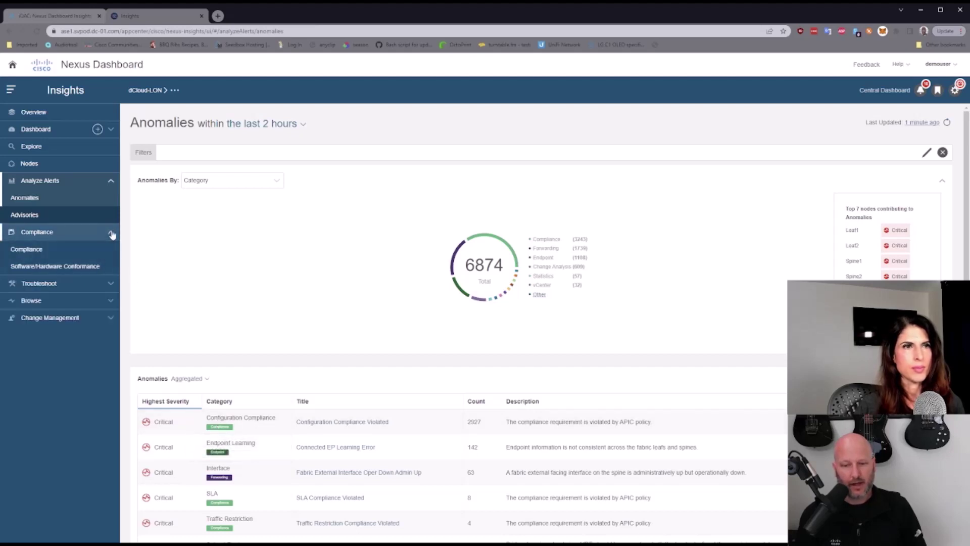
- Review dCloud-LON compliance: 14% of 27 requirements fully satisfied, with related anomalies listed
left_click(65, 253)
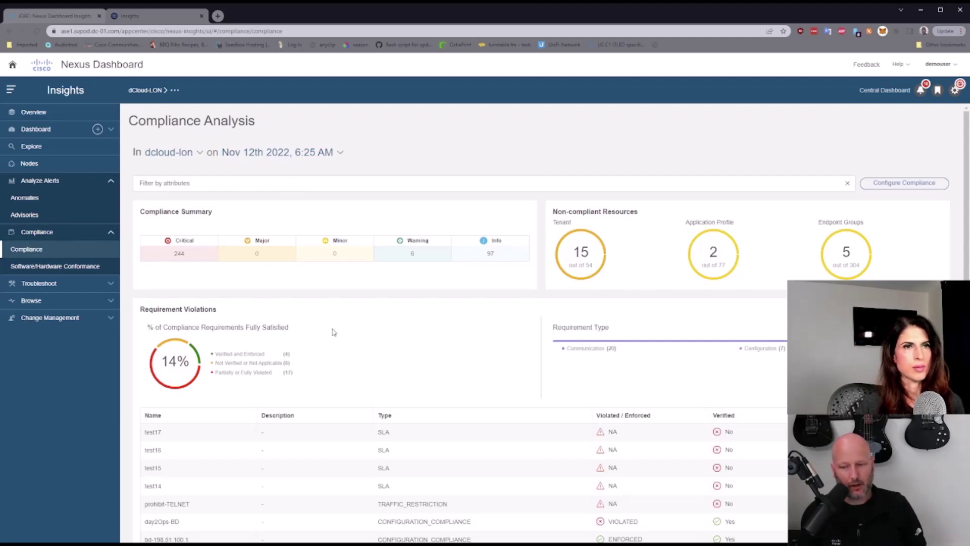
scroll(359, 357, "down", 6)
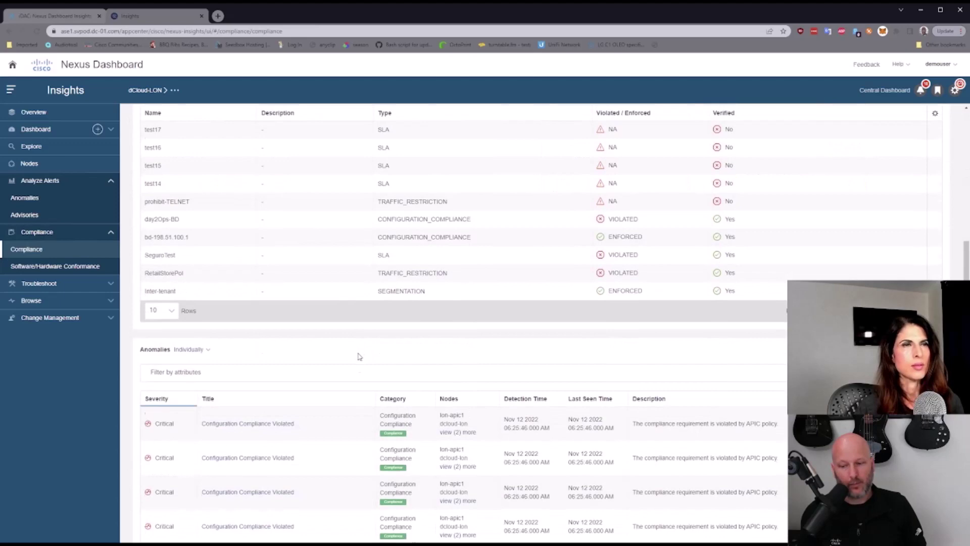
scroll(359, 356, "down", 3)
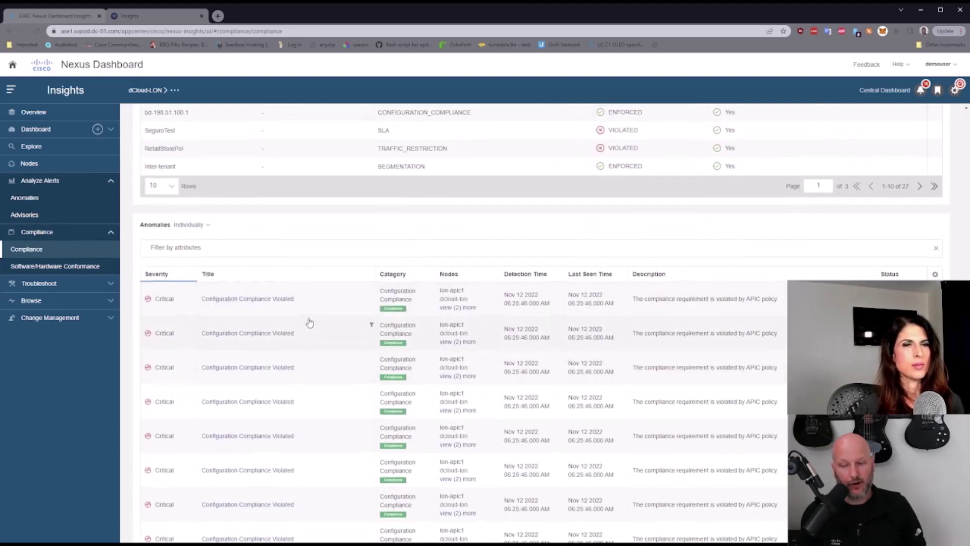
scroll(310, 323, "up", 4)
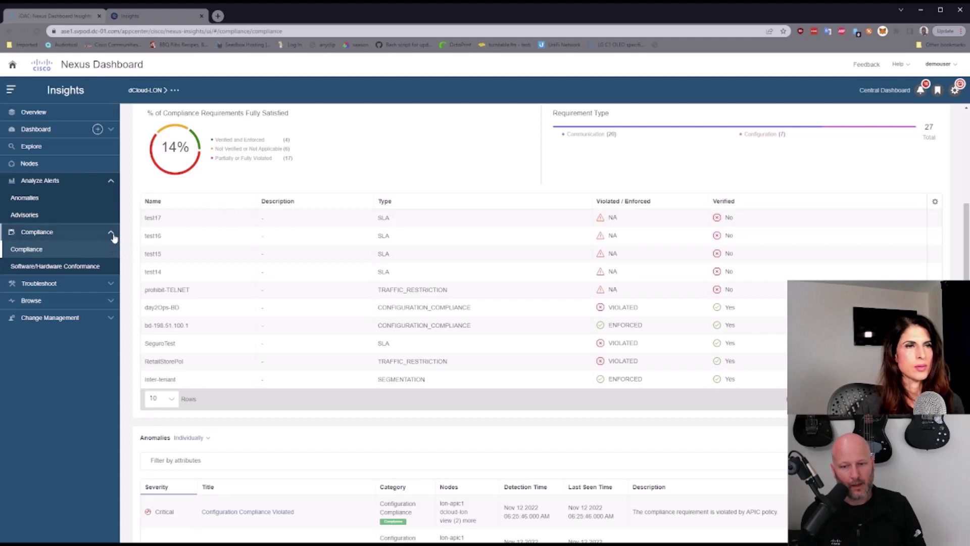
- Go to the Delta Analysis list under Troubleshoot: 8 analyses, 7 complete and 1 failed
left_click(75, 319)
left_click(66, 323)
left_click(57, 284)
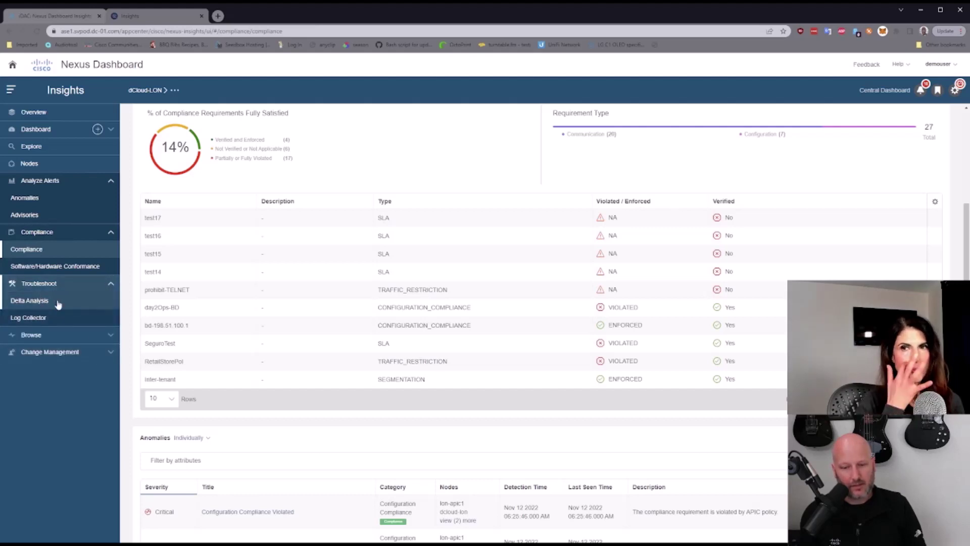
left_click(41, 301)
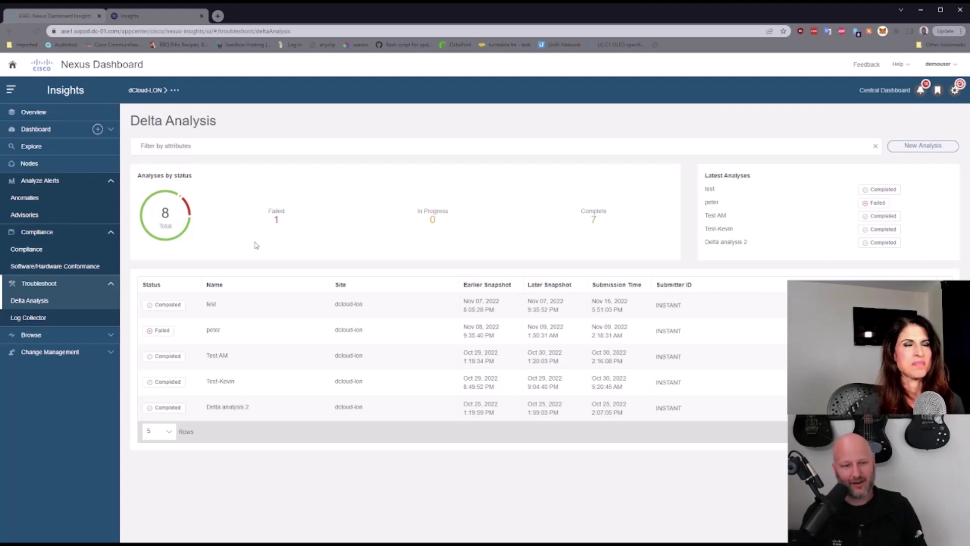
- Open the Pre-Change Analysis list under Change Management to reach 1025_test_correct_subnet
left_click(101, 352)
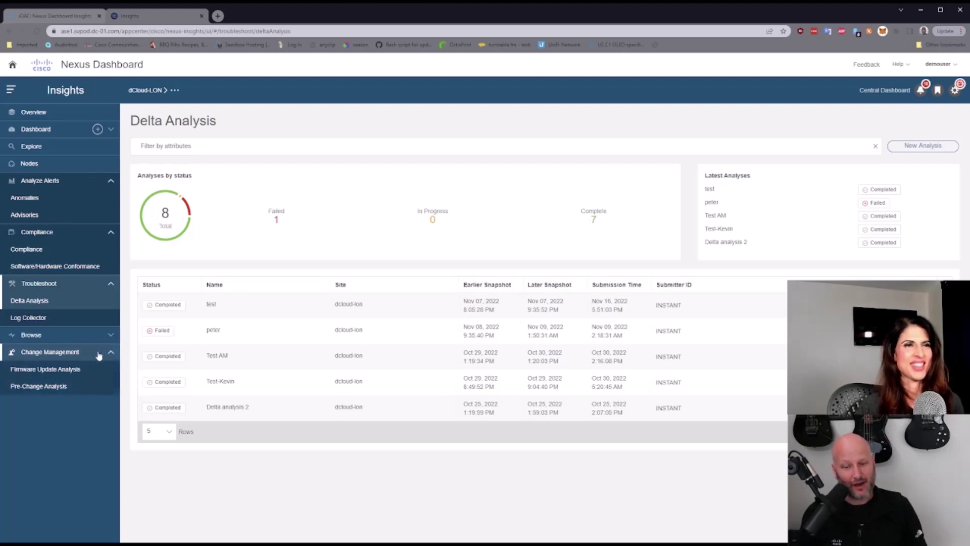
left_click(61, 392)
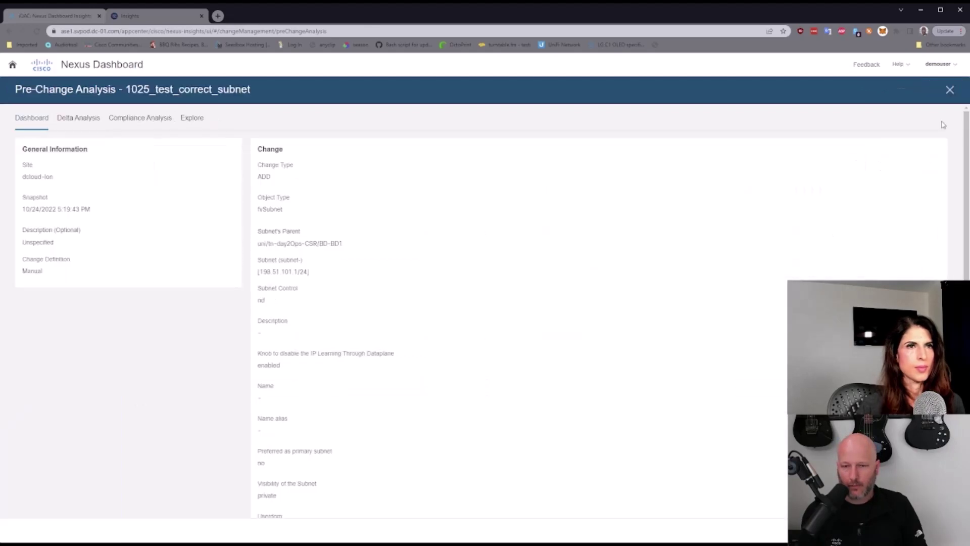
left_click(164, 267)
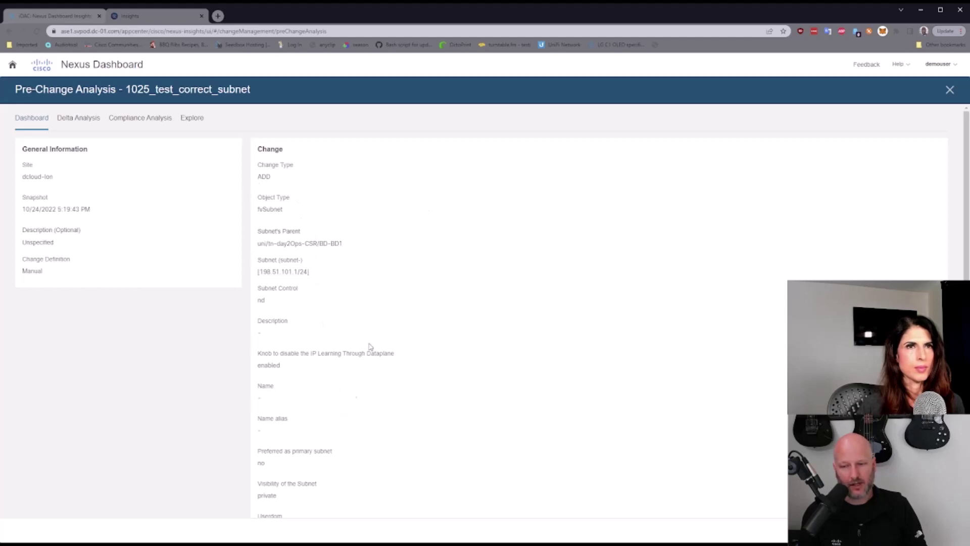
scroll(343, 411, "down", 9)
scroll(328, 354, "down", 3)
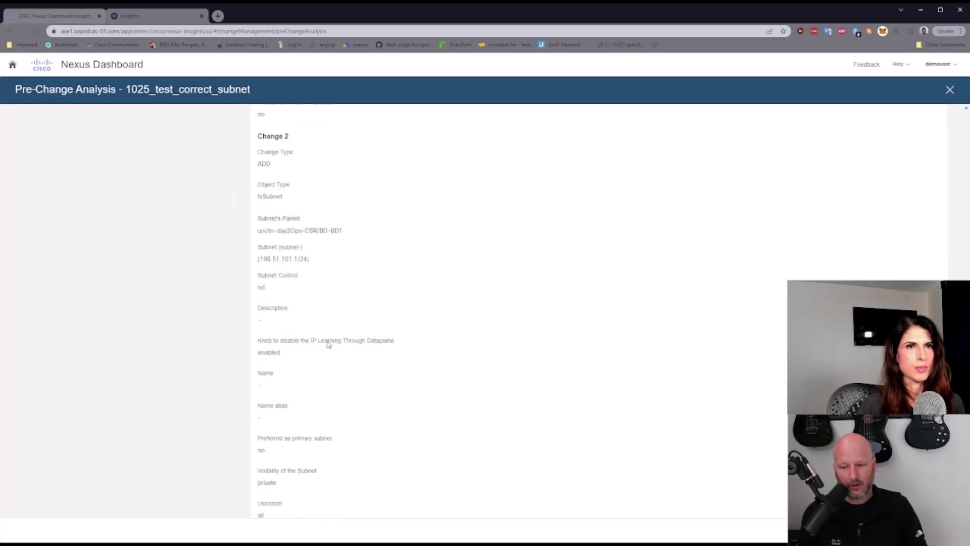
scroll(332, 369, "up", 12)
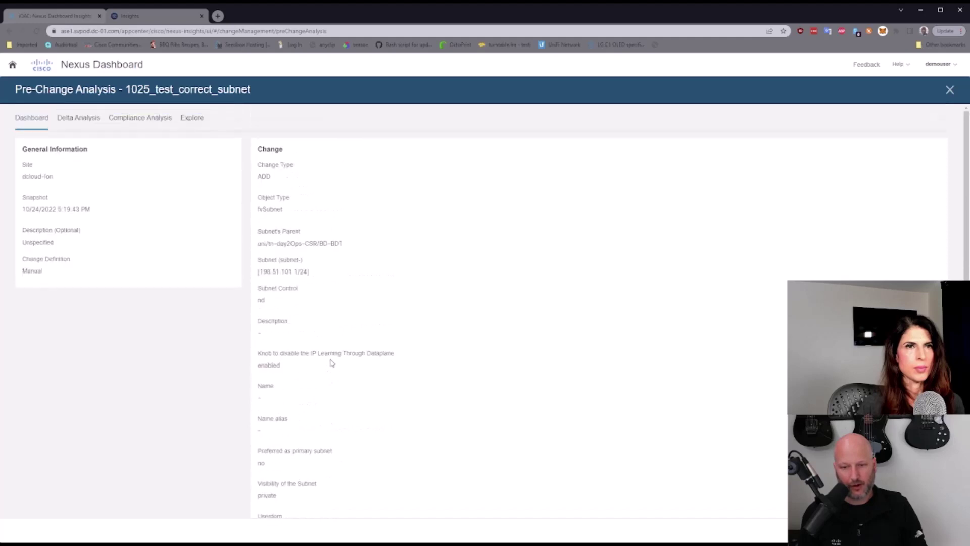
- Compare anomalies before and after 1025_test_correct_subnet, with Critical rising from 69 to 72
left_click(88, 124)
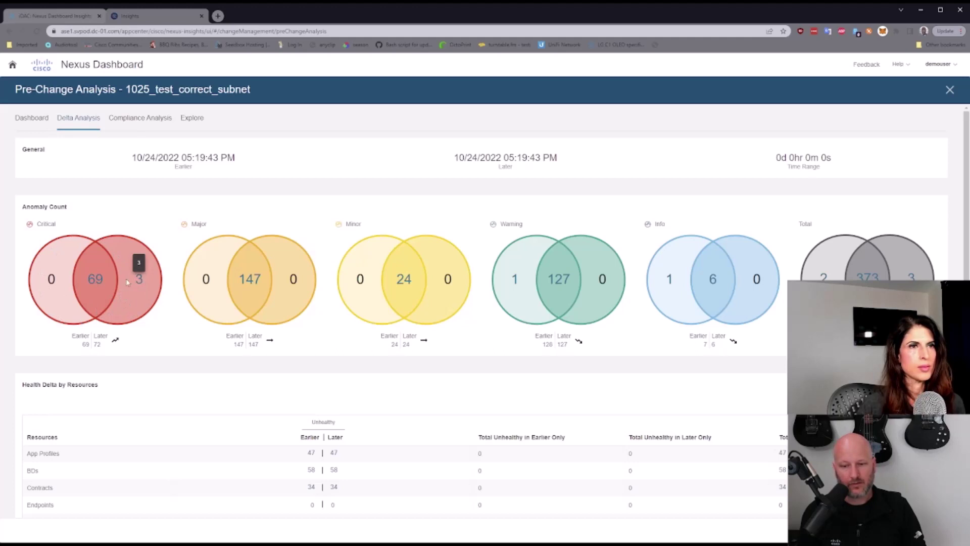
mouse_move(140, 286)
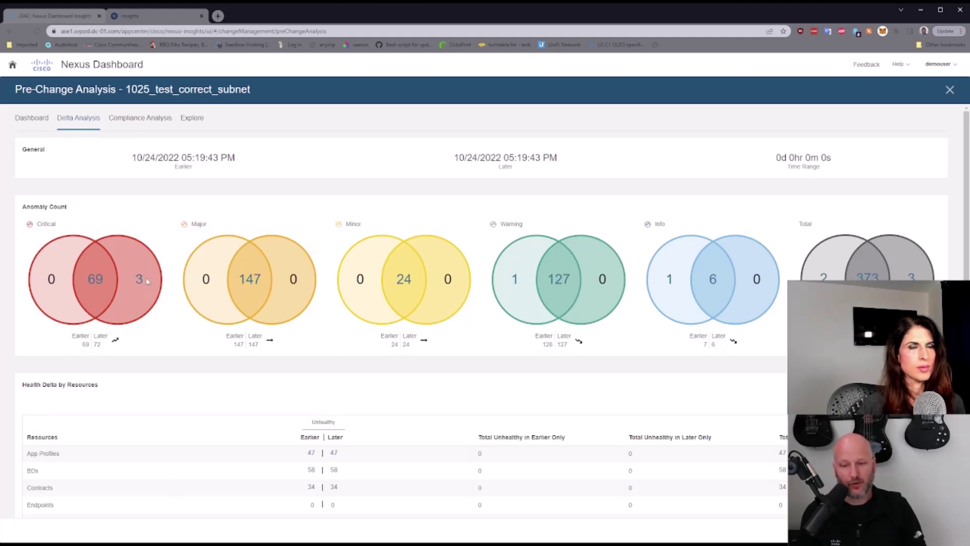
- Filter the anomalies to the 3 critical Configuration Compliance violations appearing only after the change
left_click(144, 281)
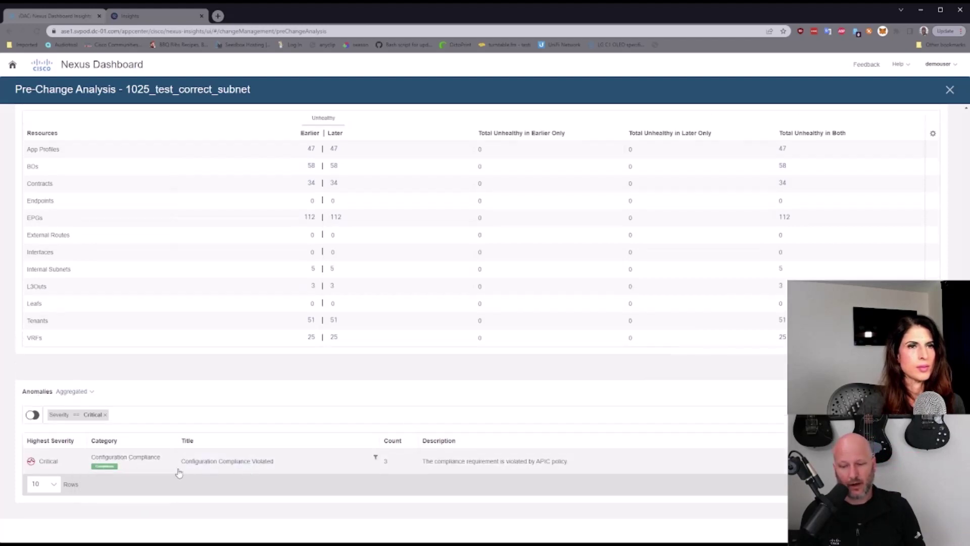
mouse_move(144, 464)
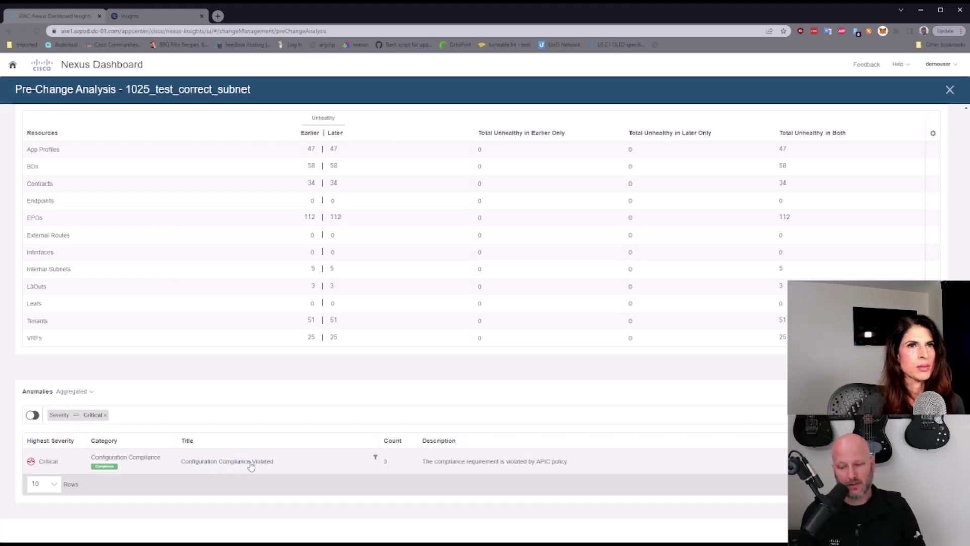
scroll(248, 413, "up", 3)
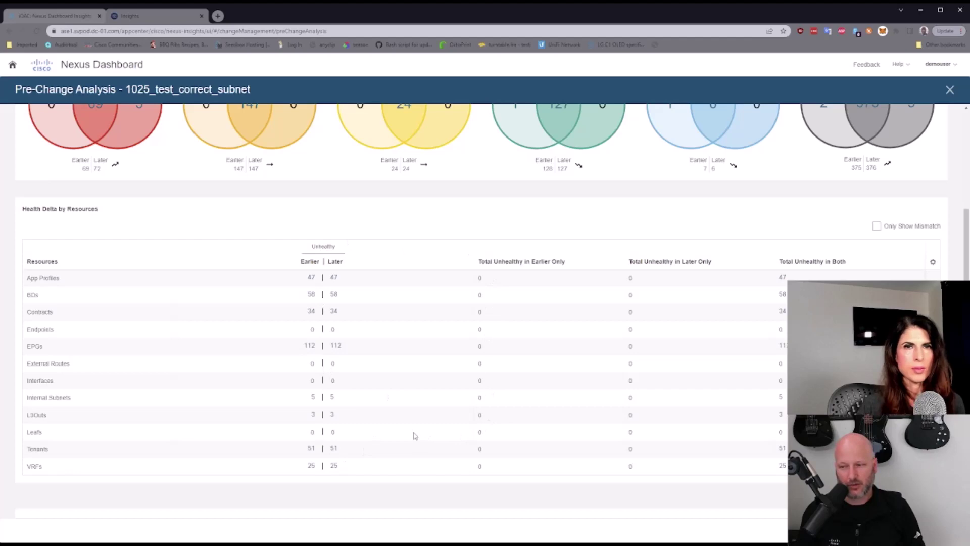
scroll(389, 328, "up", 2)
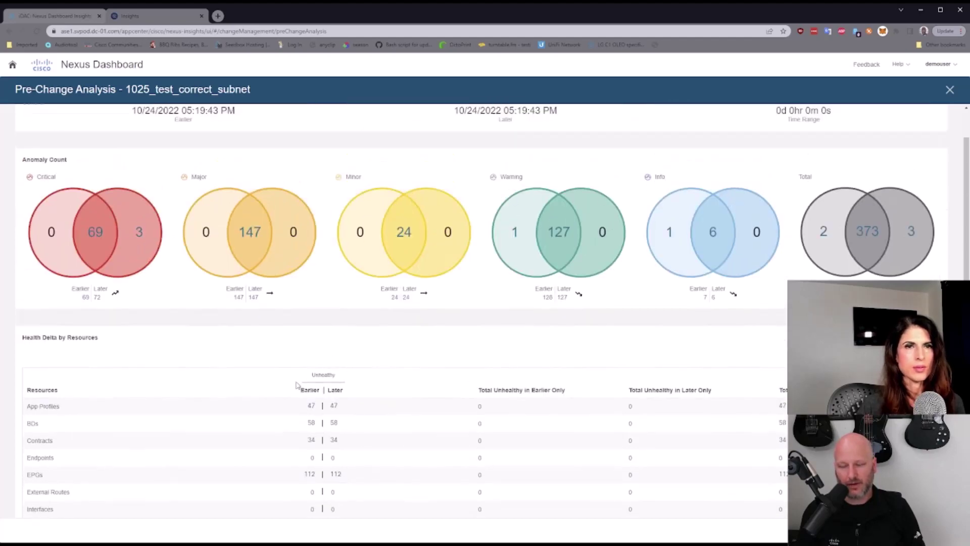
scroll(298, 394, "down", 4)
scroll(262, 505, "up", 5)
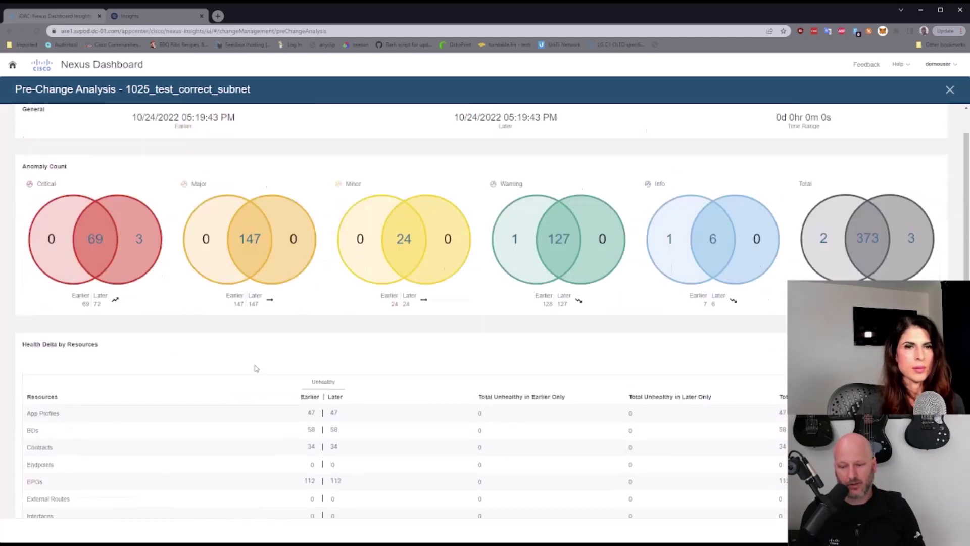
- Review the change's compliance: 72 critical items, 17% requirements satisfied, 16 non-compliant tenants
left_click(142, 118)
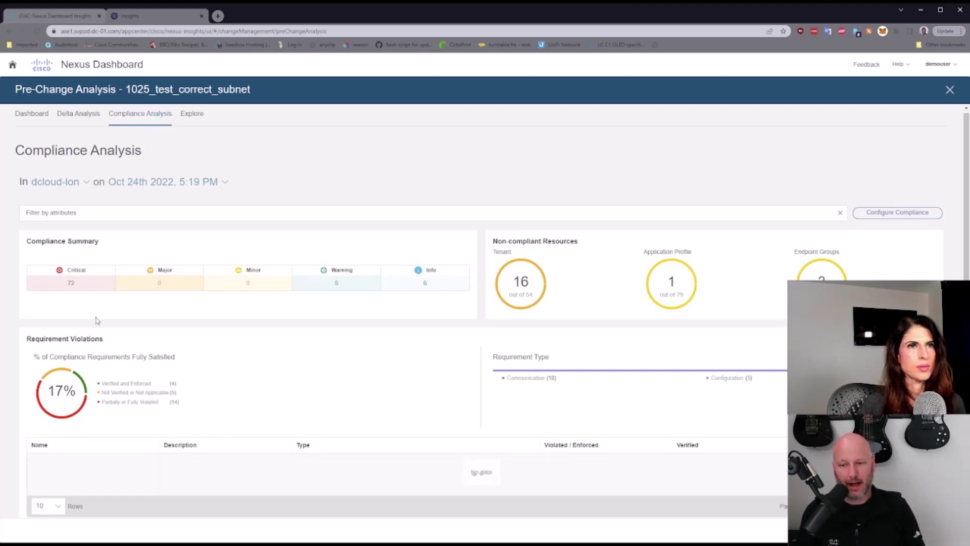
scroll(224, 377, "down", 10)
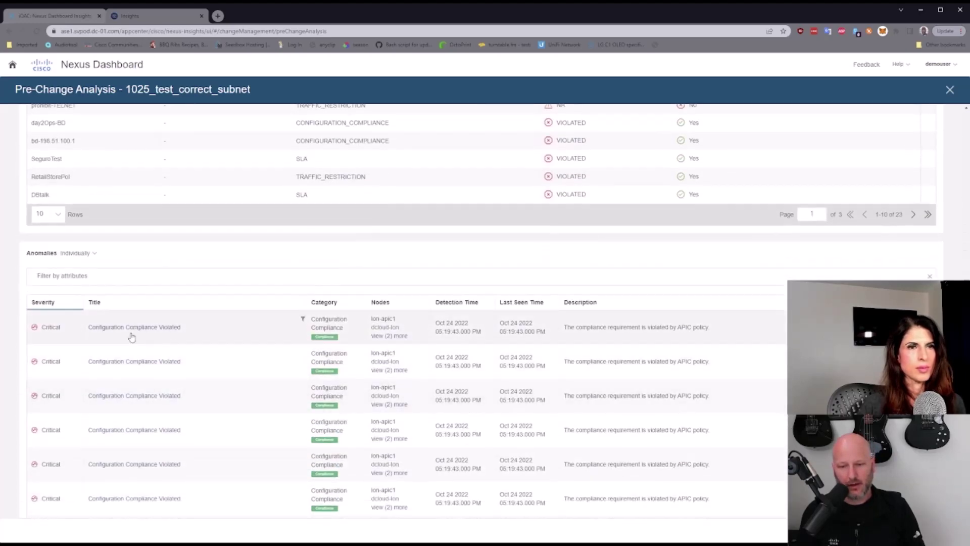
scroll(212, 361, "up", 4)
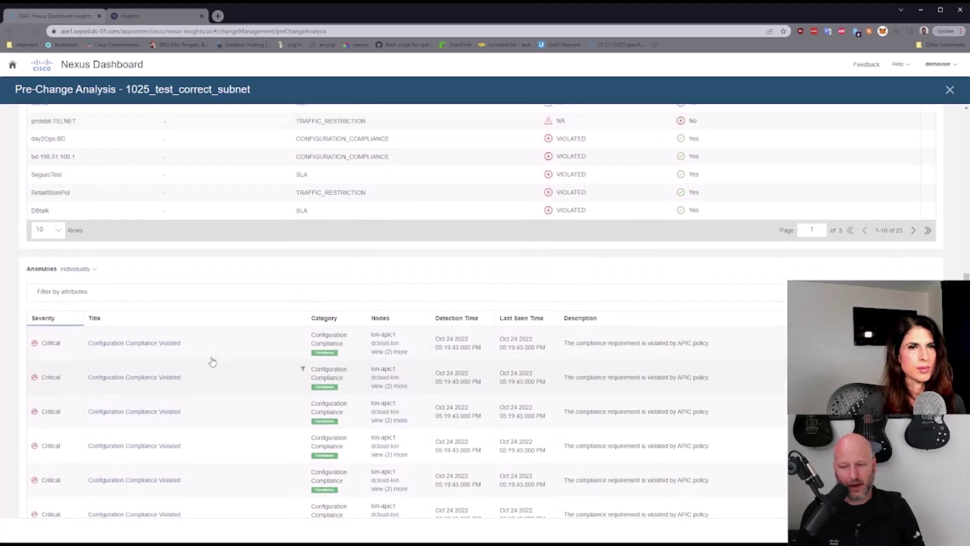
scroll(212, 361, "up", 4)
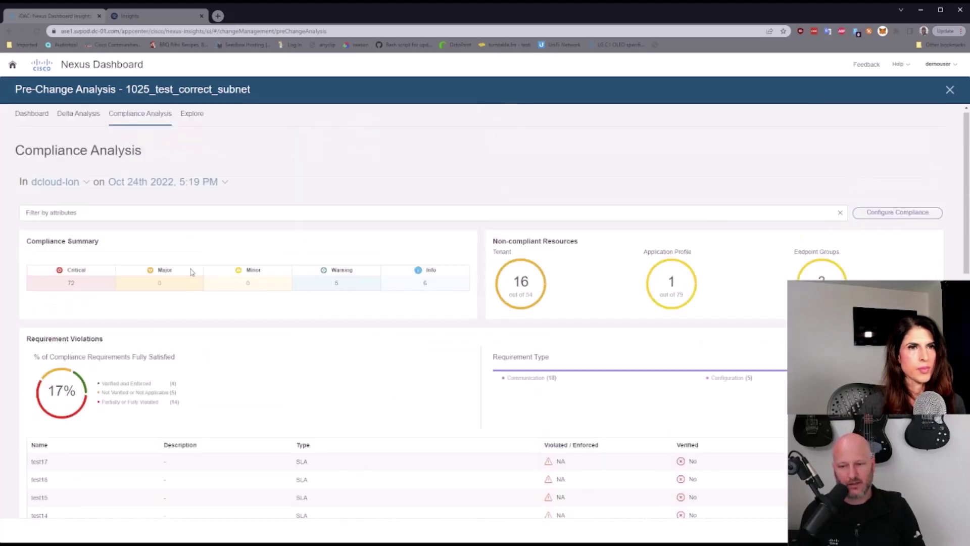
- Explore dcloud-lon connectivity at the Oct 24th 2022, 5:19 PM snapshot
left_click(195, 121)
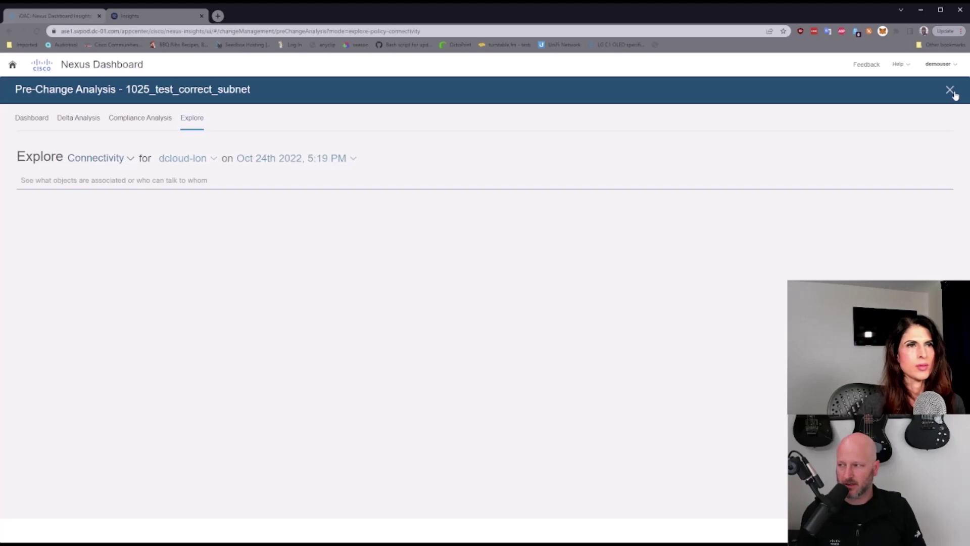
- Close 1025_test_correct_subnet to return to the Pre-Change Analysis list, and expand Browse
left_click(950, 90)
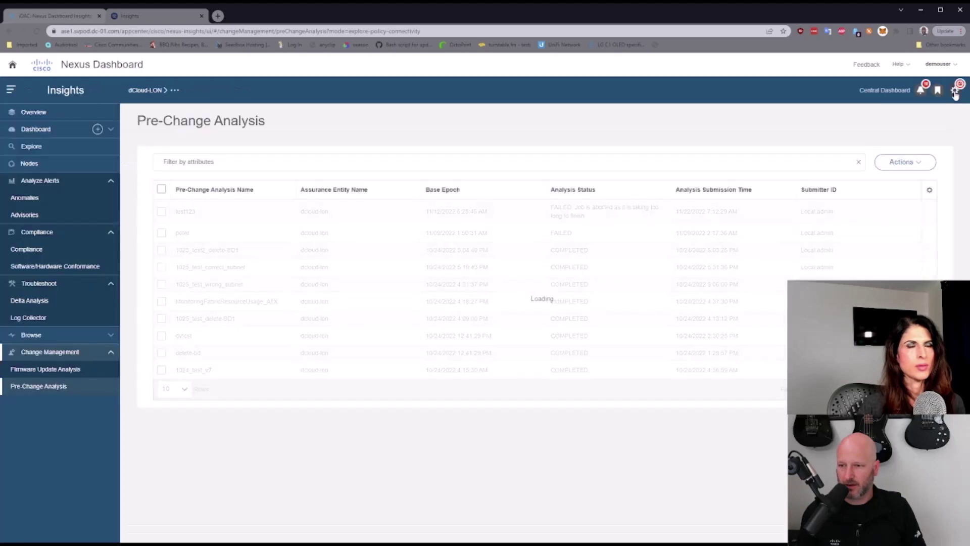
left_click(72, 334)
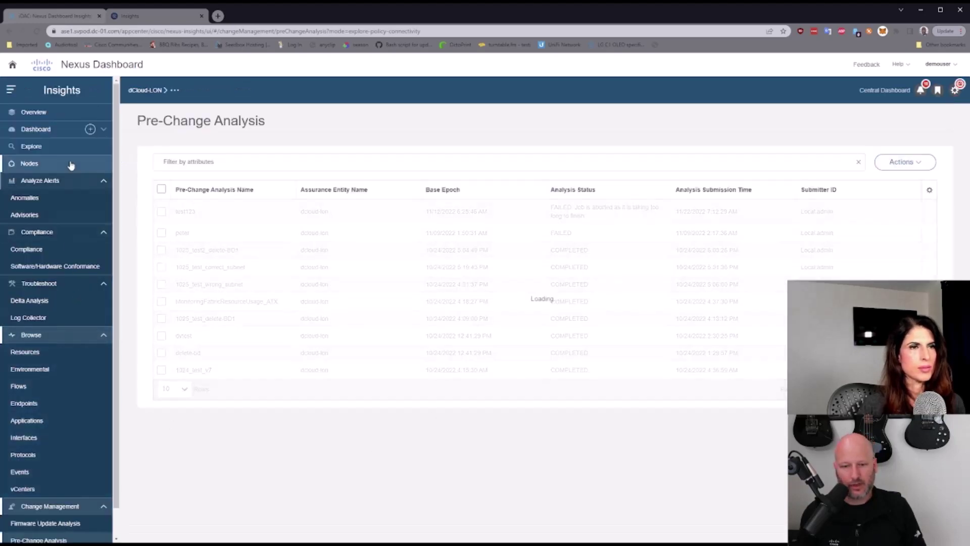